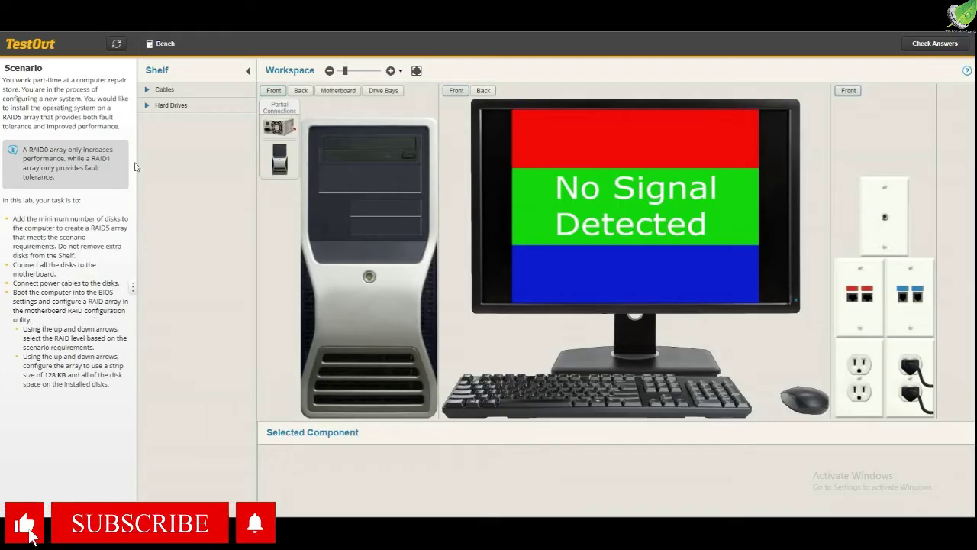
Step: Show the hard drives and SATA cables on the shelf and open the case's drive bays
{"action": "left_click", "coordinate": [147, 107]}
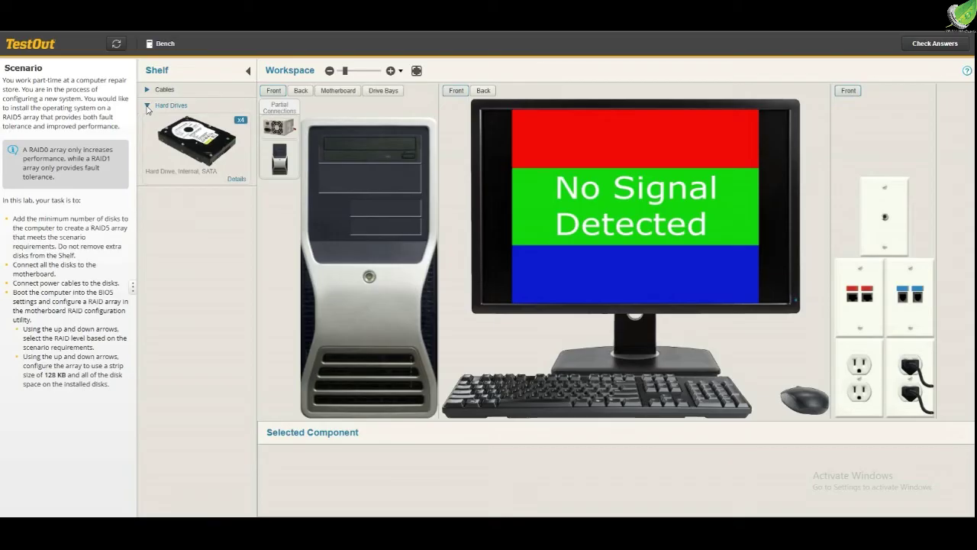
{"action": "left_click", "coordinate": [148, 90]}
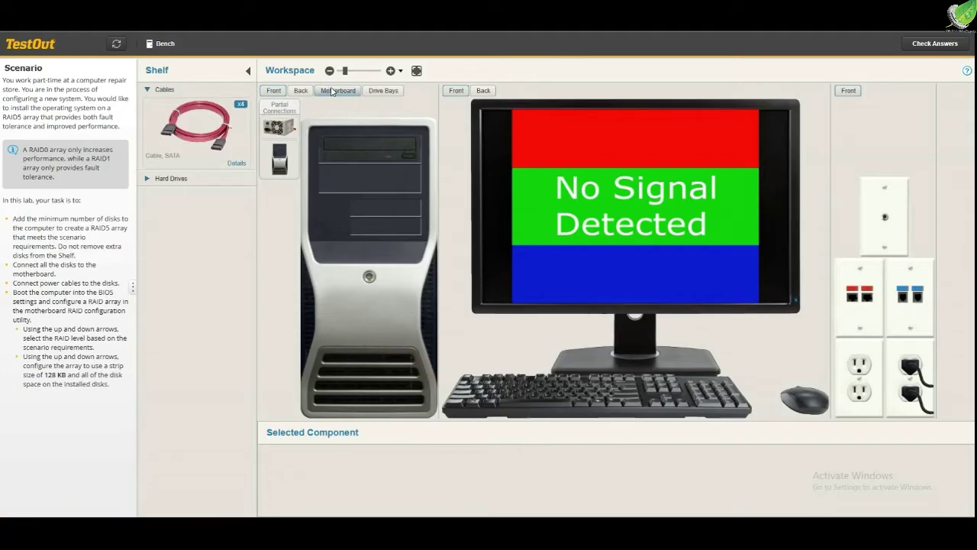
{"action": "left_click", "coordinate": [395, 92]}
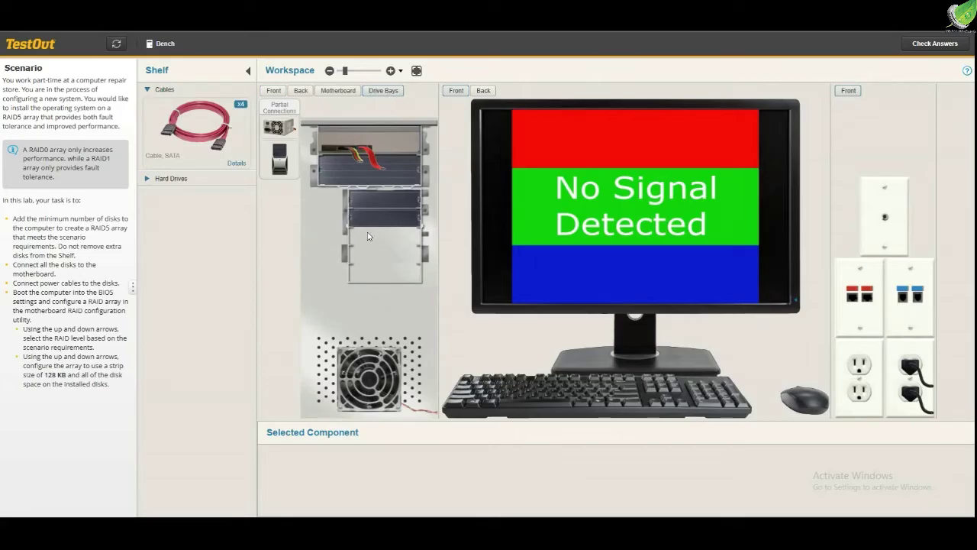
Step: Mount three SATA hard drives from the shelf into three consecutive empty drive bays
{"action": "left_click", "coordinate": [169, 178]}
{"action": "left_click", "coordinate": [238, 151]}
{"action": "left_click_drag", "start_coordinate": [238, 151], "coordinate": [384, 198]}
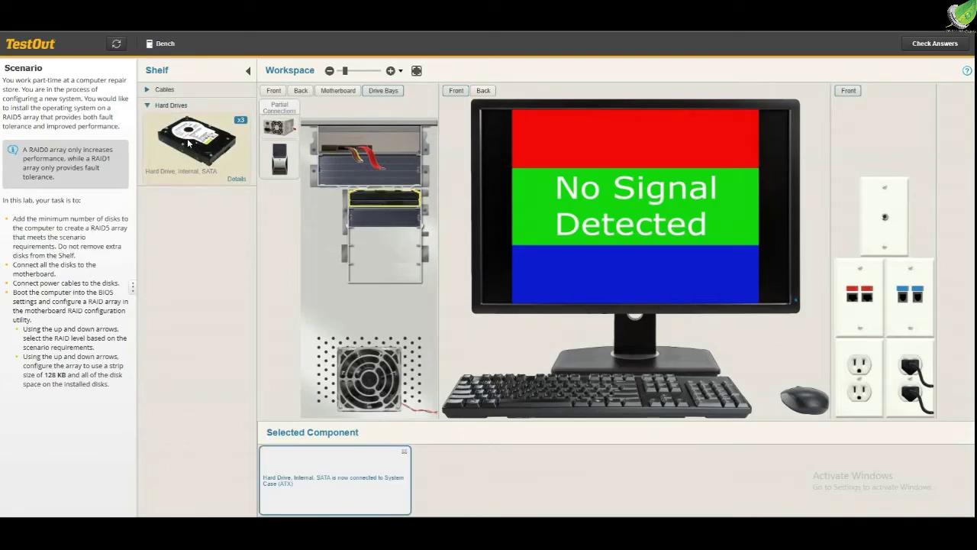
{"action": "left_click_drag", "start_coordinate": [188, 143], "coordinate": [388, 218]}
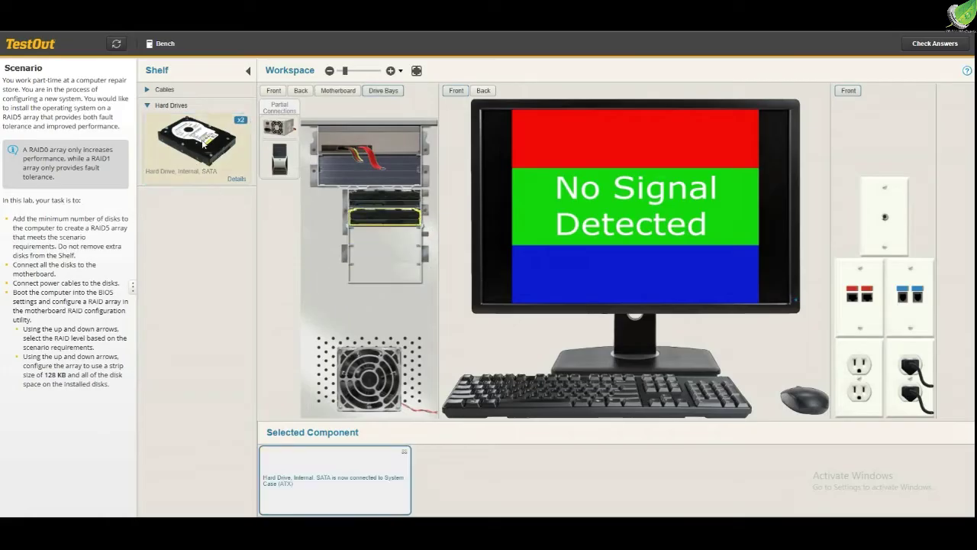
{"action": "left_click_drag", "start_coordinate": [203, 143], "coordinate": [385, 236]}
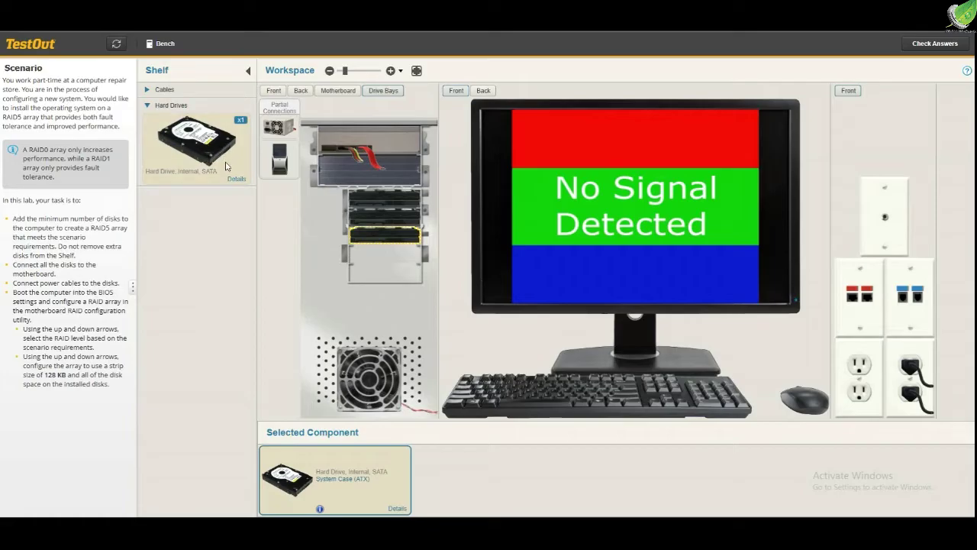
Step: Attach a SATA data cable from the shelf to each of the three installed drives, then show the motherboard
{"action": "left_click", "coordinate": [162, 90]}
{"action": "left_click_drag", "start_coordinate": [196, 126], "coordinate": [382, 210]}
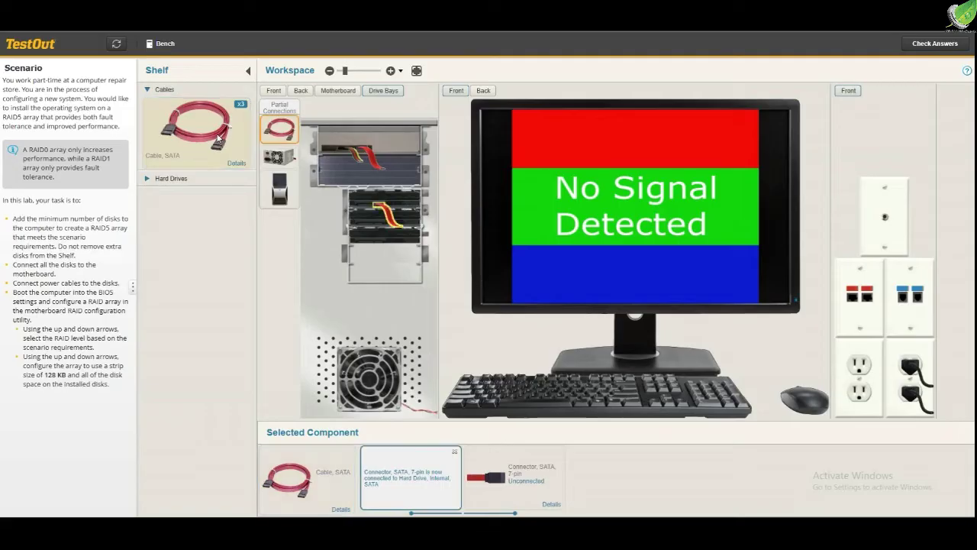
{"action": "left_click_drag", "start_coordinate": [219, 138], "coordinate": [382, 224]}
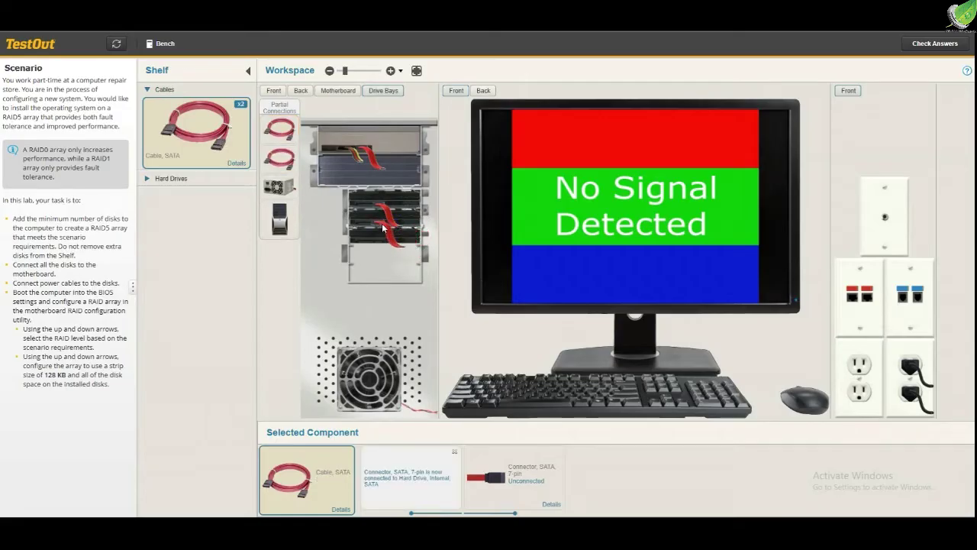
{"action": "left_click_drag", "start_coordinate": [204, 133], "coordinate": [383, 245]}
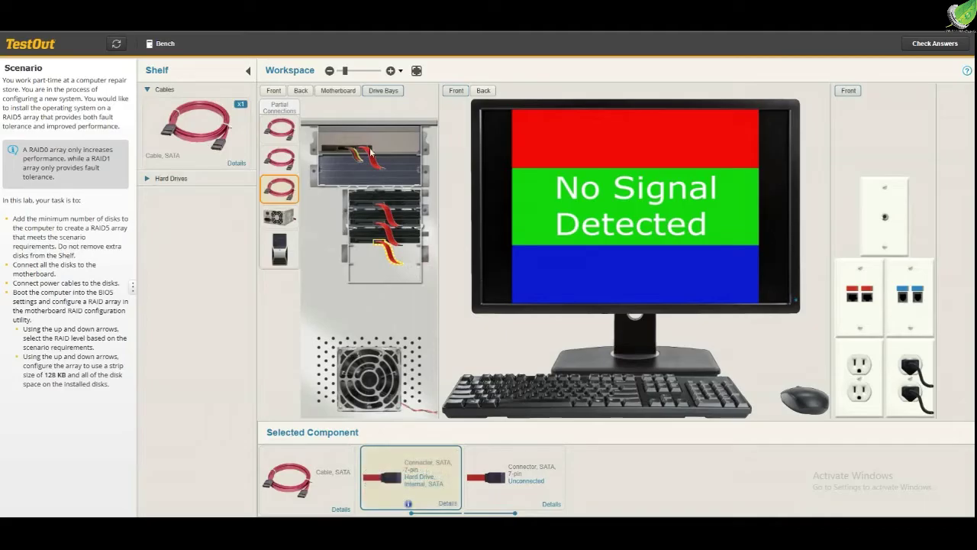
{"action": "left_click", "coordinate": [338, 91]}
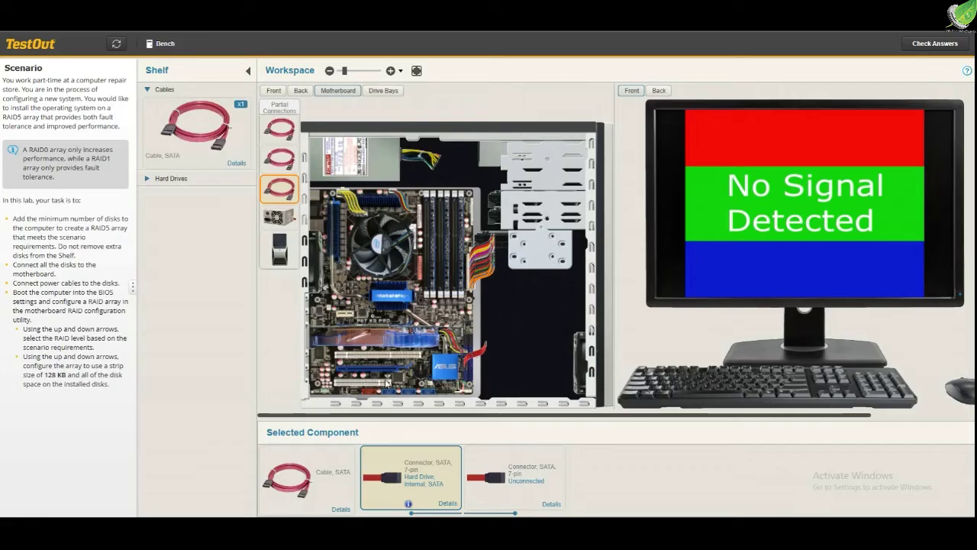
Step: Plug SATA power connectors from the power supply into the installed hard drives
{"action": "left_click", "coordinate": [364, 174]}
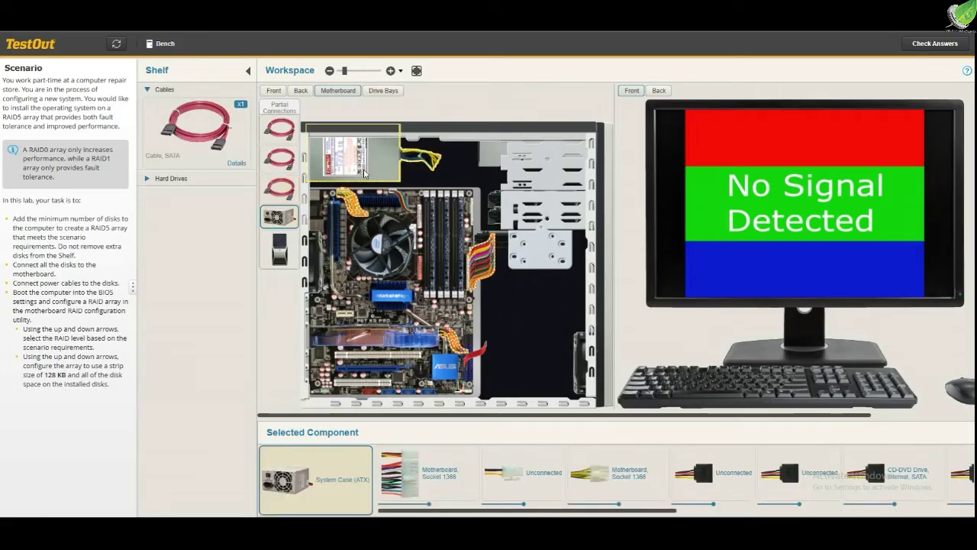
{"action": "left_click_drag", "start_coordinate": [558, 507], "coordinate": [634, 514]}
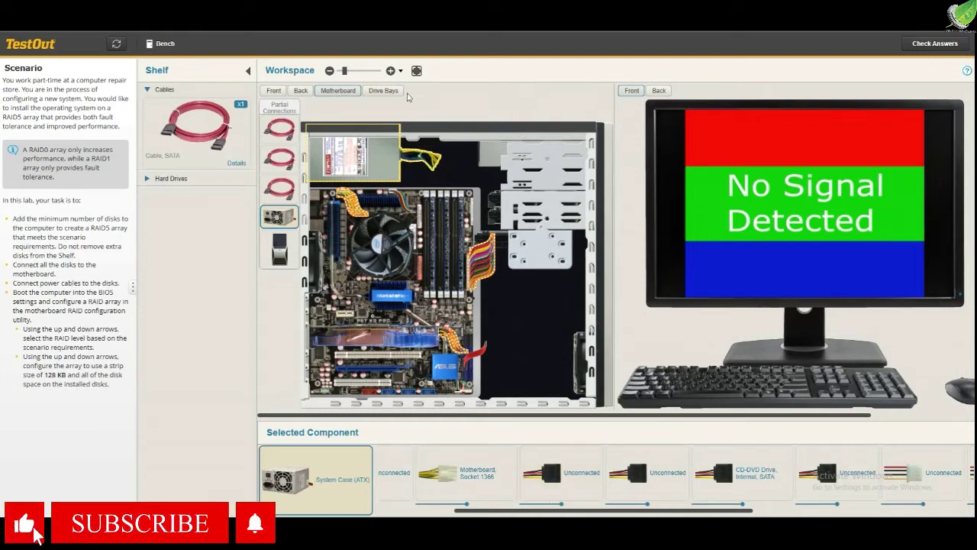
{"action": "left_click", "coordinate": [383, 90]}
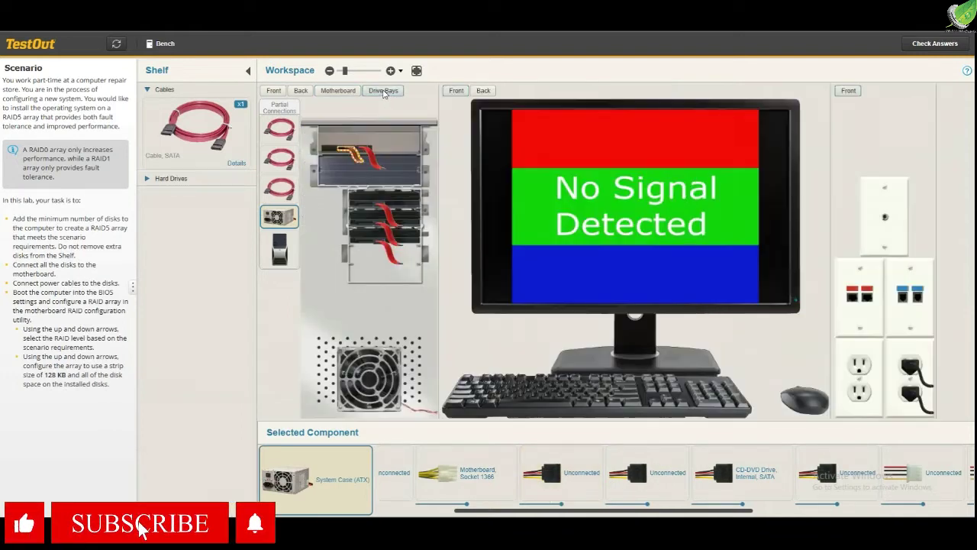
{"action": "left_click", "coordinate": [582, 471]}
{"action": "left_click_drag", "start_coordinate": [582, 471], "coordinate": [368, 208]}
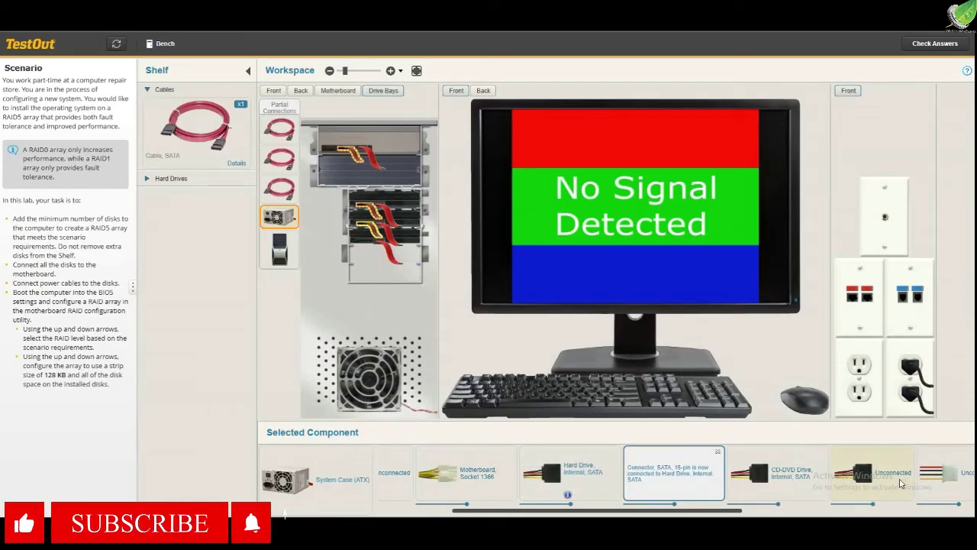
{"action": "left_click_drag", "start_coordinate": [911, 483], "coordinate": [367, 248]}
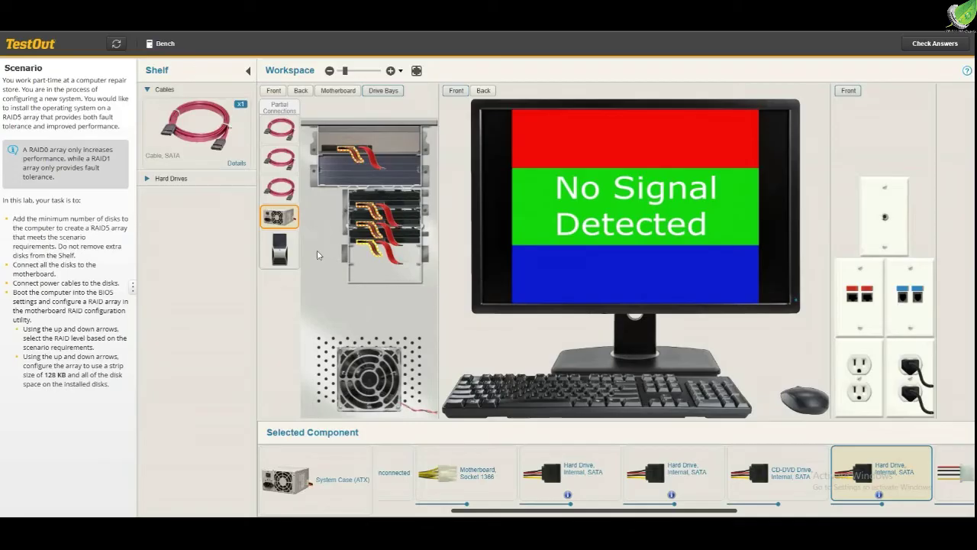
Step: Plug the first drive's SATA data cable into a motherboard SATA port
{"action": "left_click", "coordinate": [390, 216]}
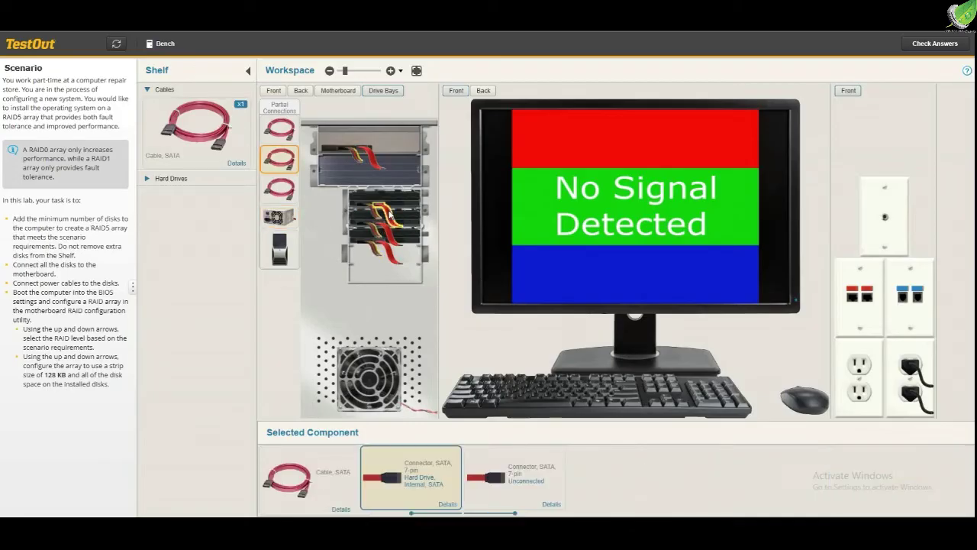
{"action": "left_click", "coordinate": [338, 90]}
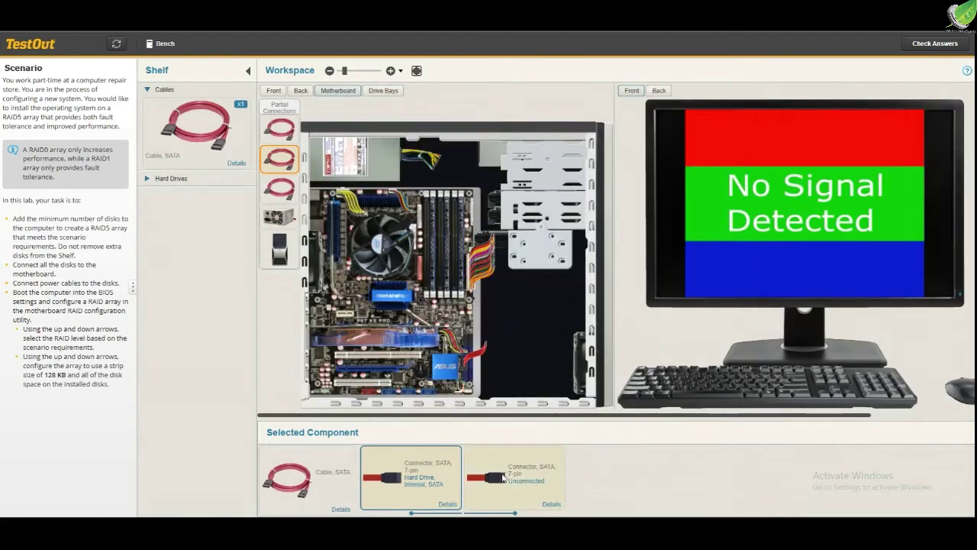
{"action": "left_click_drag", "start_coordinate": [516, 486], "coordinate": [470, 380]}
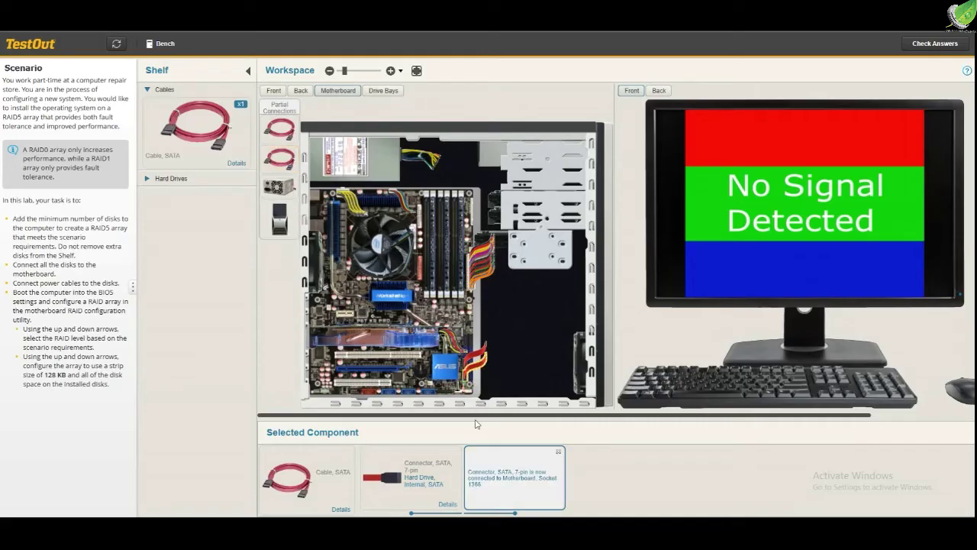
{"action": "left_click", "coordinate": [497, 215]}
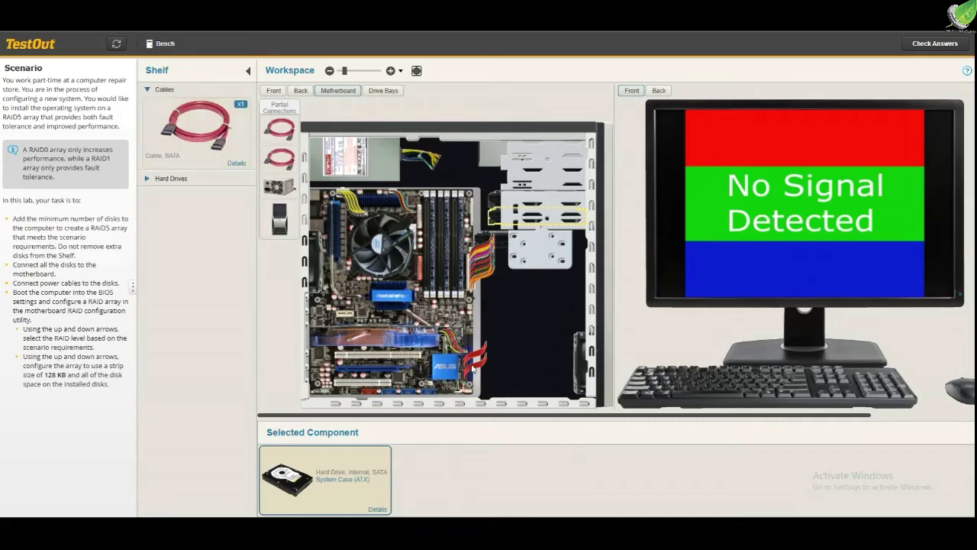
Step: Attach the remaining shelf SATA cable to a drive and plug its other end into the motherboard
{"action": "left_click", "coordinate": [199, 150]}
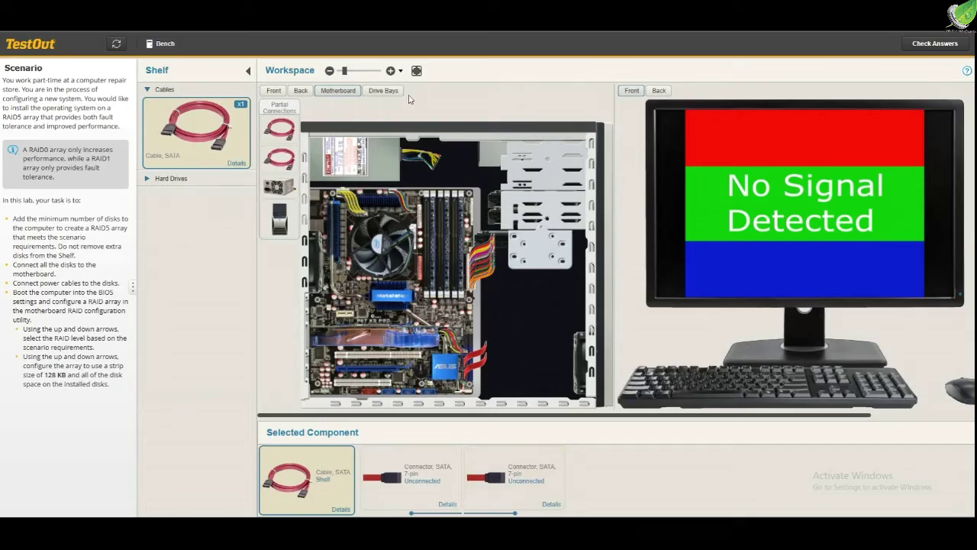
{"action": "left_click", "coordinate": [382, 91]}
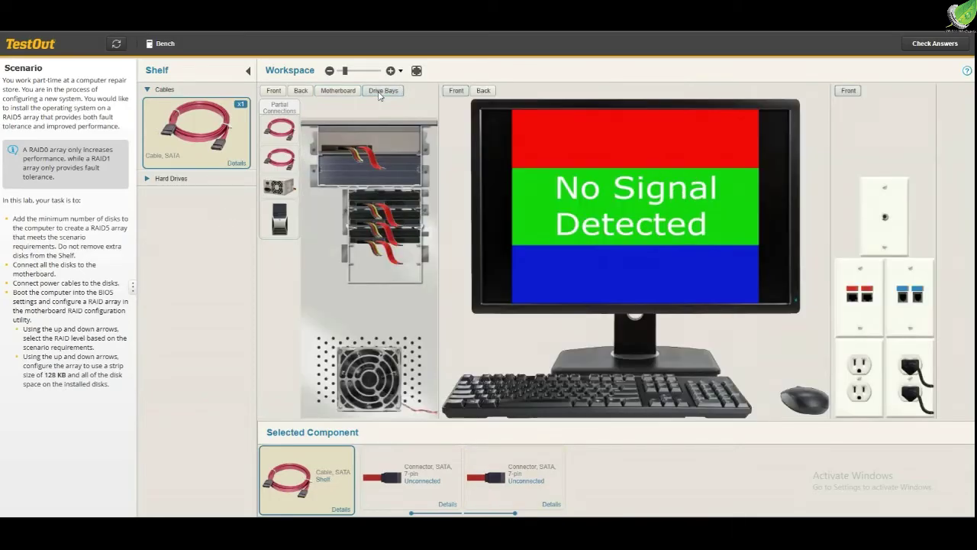
{"action": "left_click", "coordinate": [387, 214]}
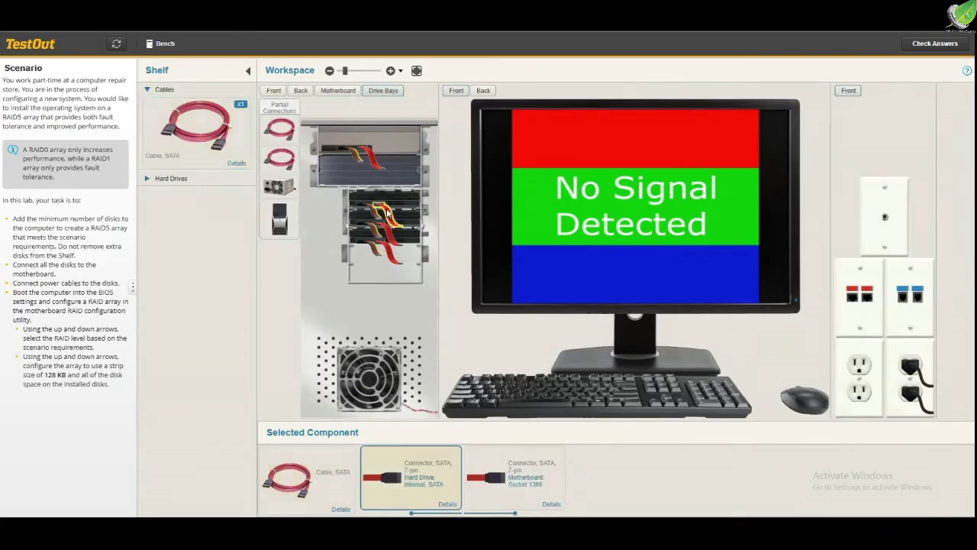
{"action": "left_click", "coordinate": [390, 237]}
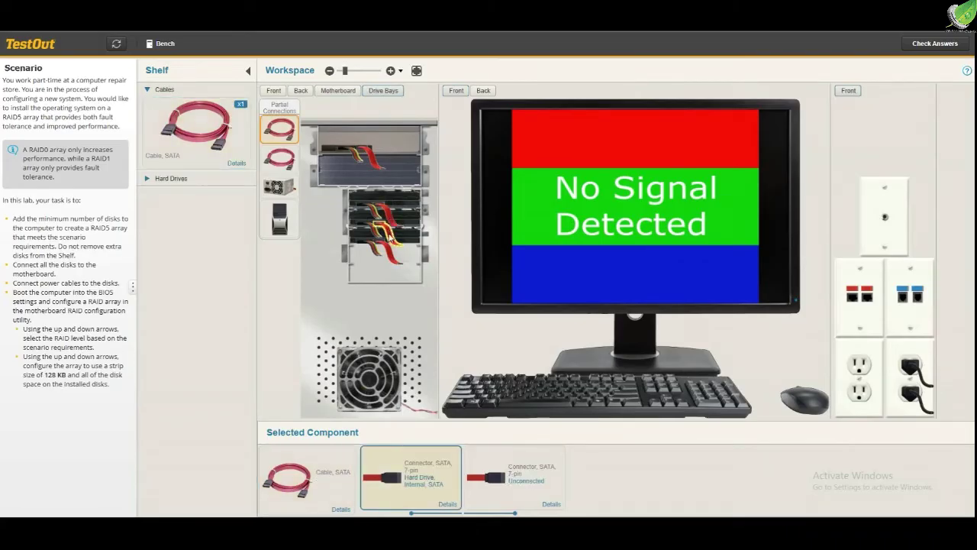
{"action": "left_click", "coordinate": [337, 90]}
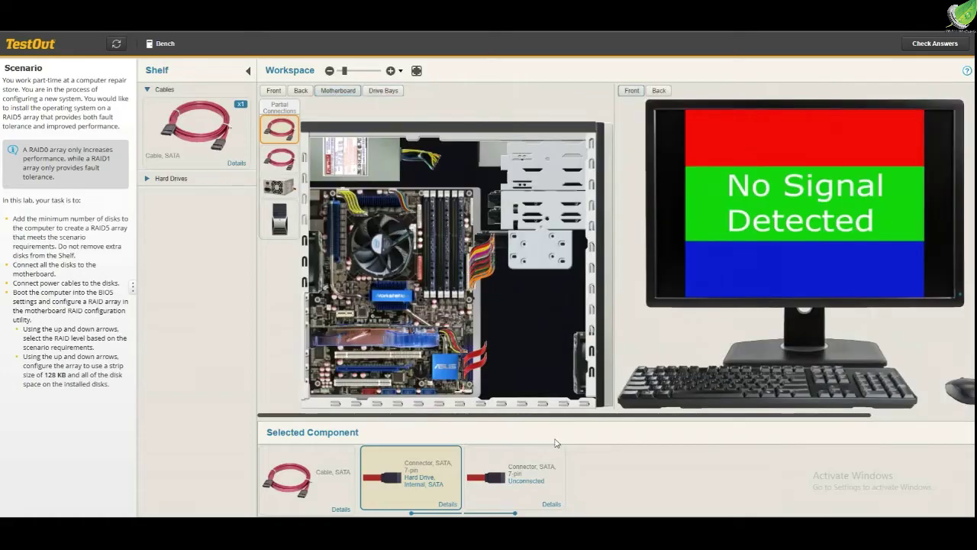
{"action": "left_click_drag", "start_coordinate": [510, 491], "coordinate": [472, 381]}
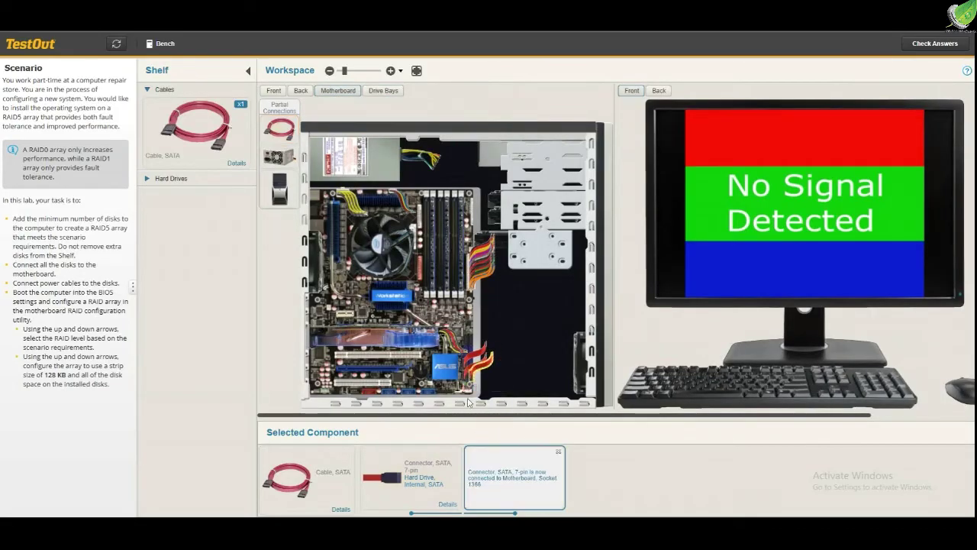
Step: Connect the last drive's SATA cable to a motherboard SATA port
{"action": "left_click", "coordinate": [393, 92]}
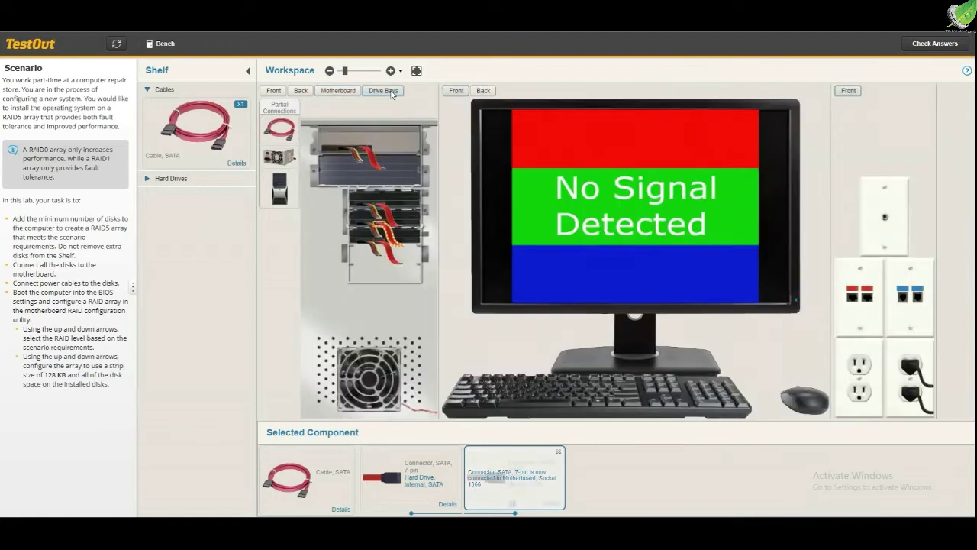
{"action": "left_click", "coordinate": [389, 255]}
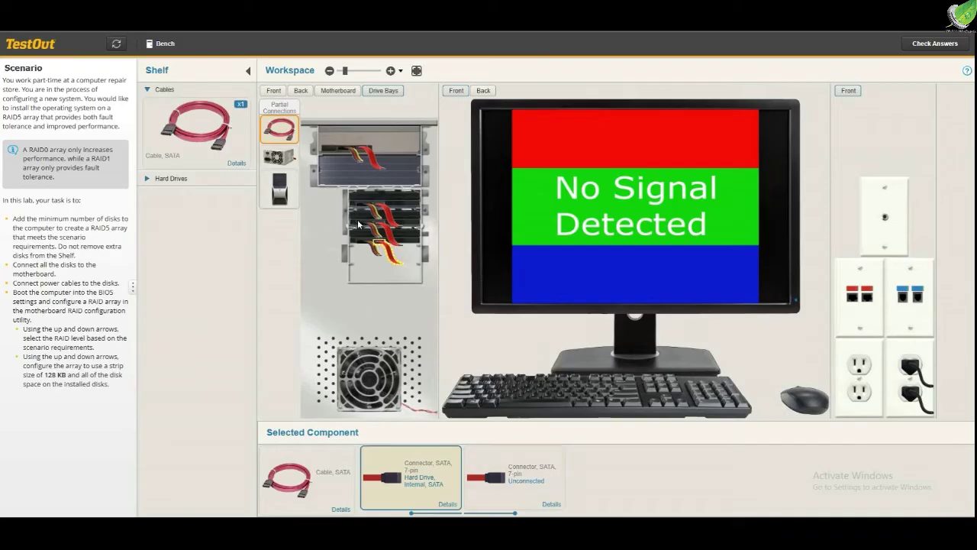
{"action": "left_click", "coordinate": [338, 91]}
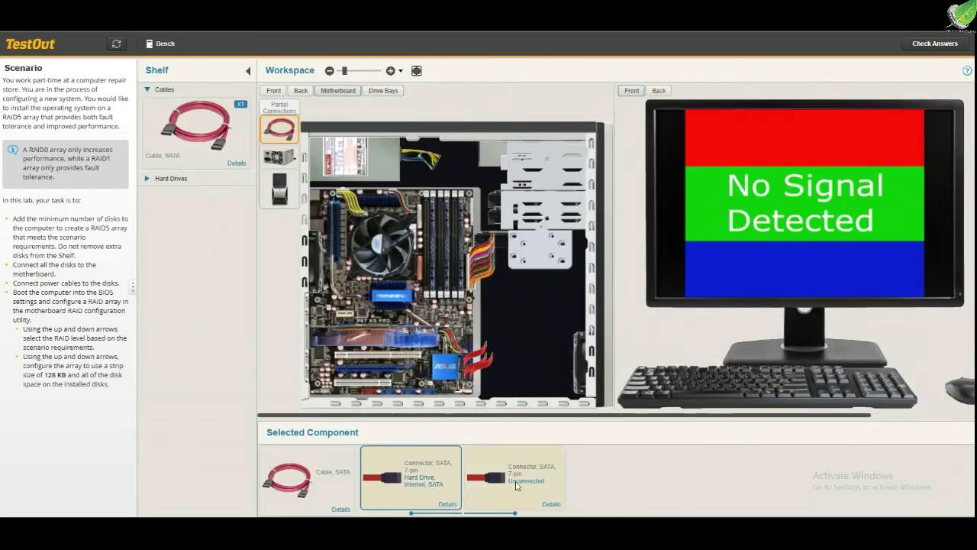
{"action": "left_click", "coordinate": [521, 475]}
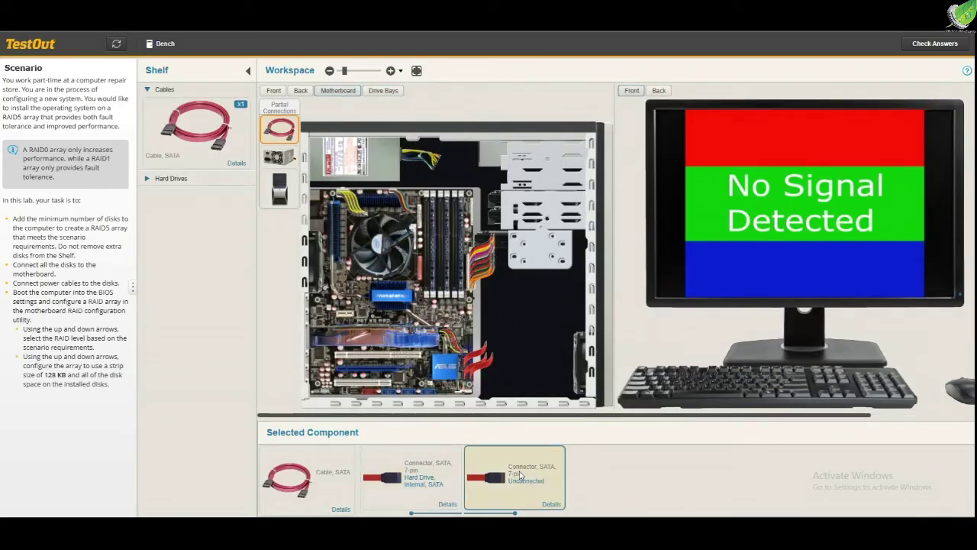
{"action": "left_click_drag", "start_coordinate": [520, 475], "coordinate": [475, 357]}
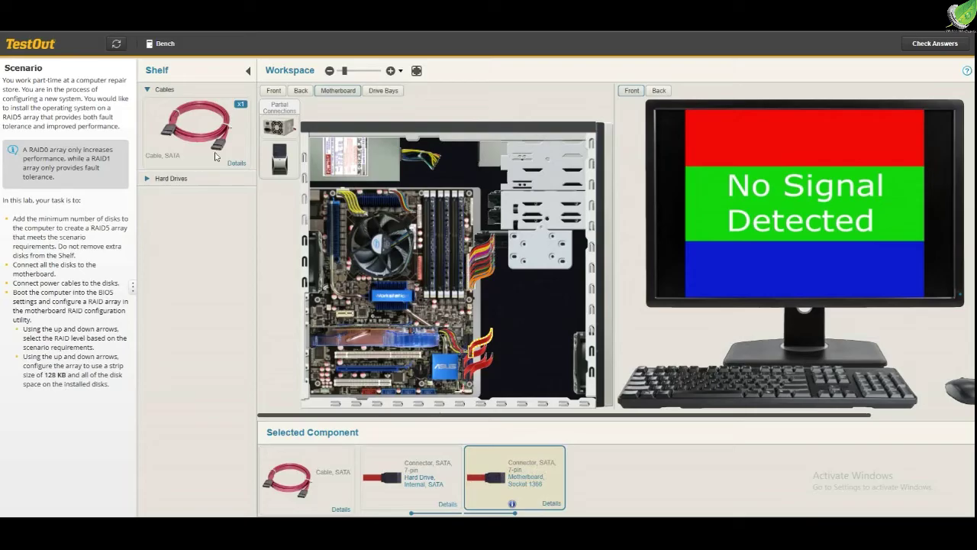
Step: Switch to the front of the computer and press its power button to boot into the BIOS
{"action": "left_click", "coordinate": [275, 90]}
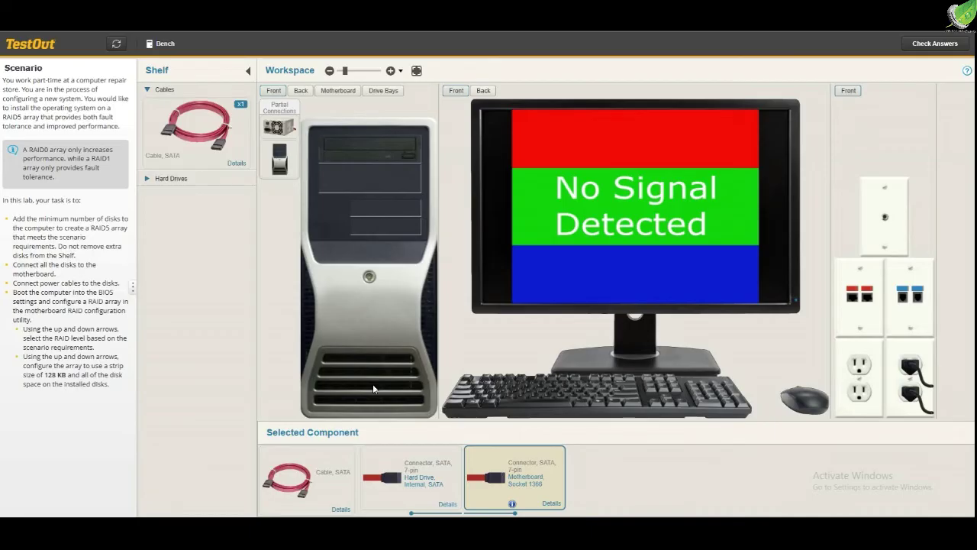
{"action": "left_click", "coordinate": [369, 278]}
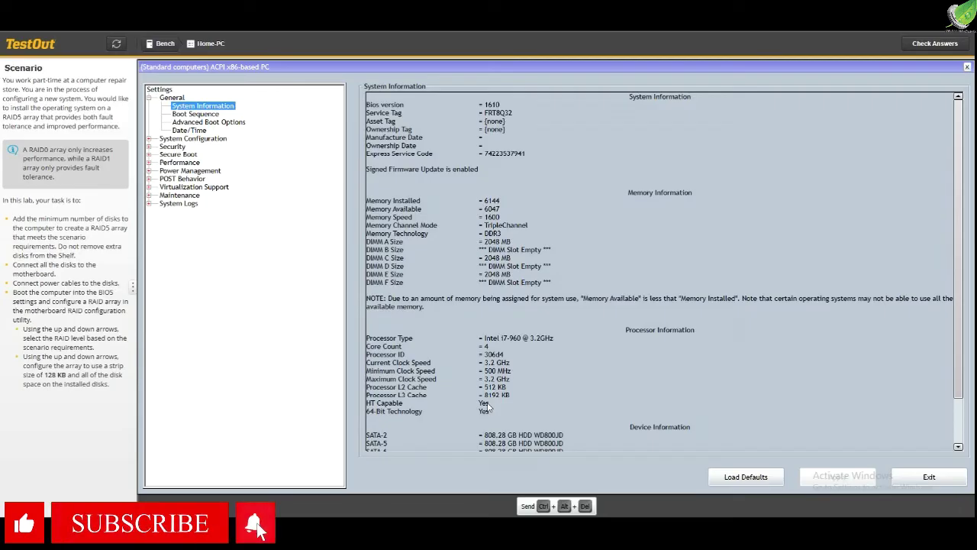
Step: Set System Configuration > SATA Operation to RAID On, apply it, and exit the BIOS
{"action": "left_click", "coordinate": [150, 139]}
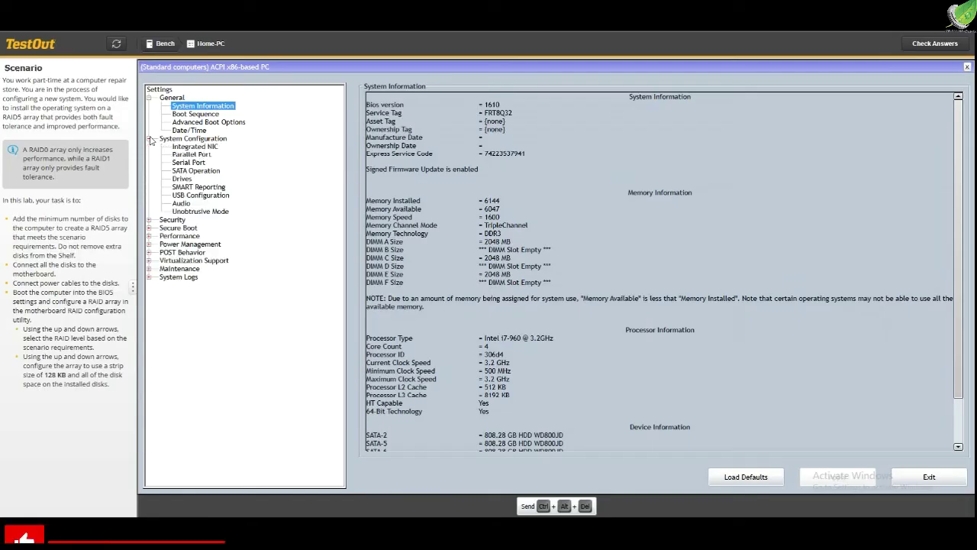
{"action": "left_click", "coordinate": [196, 171]}
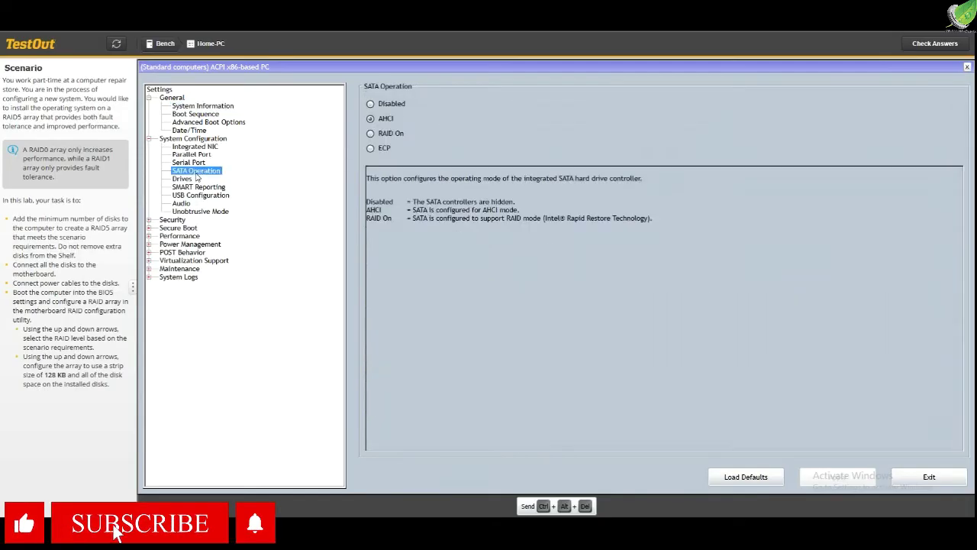
{"action": "left_click", "coordinate": [372, 135]}
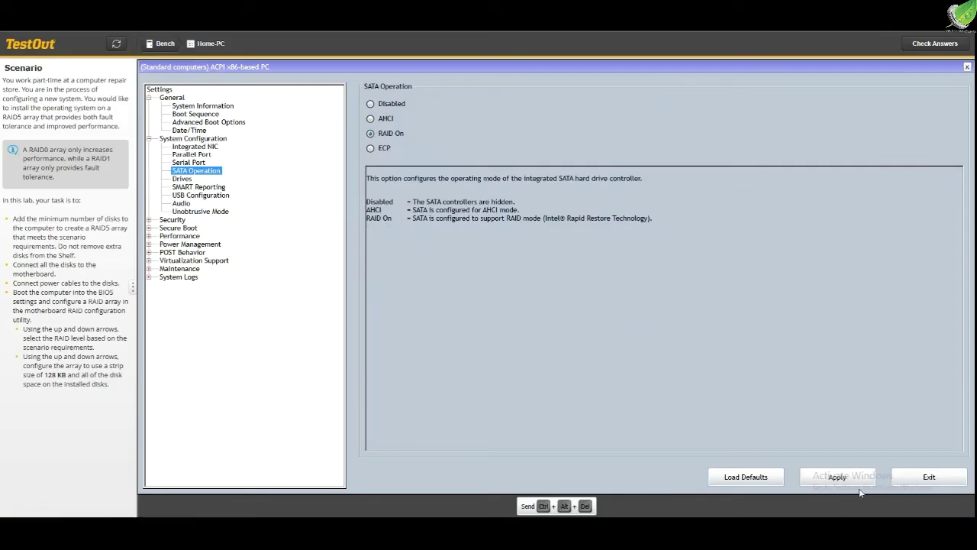
{"action": "left_click", "coordinate": [858, 484]}
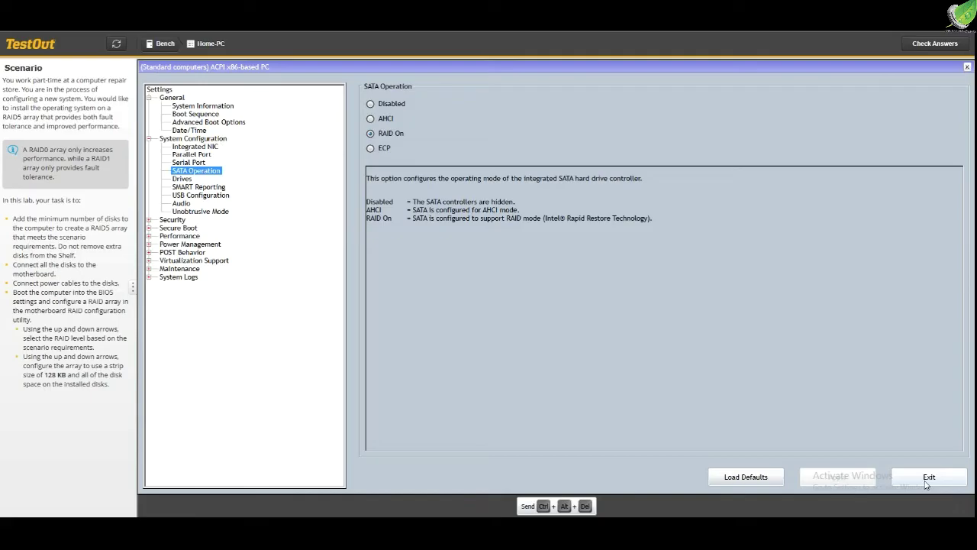
{"action": "left_click", "coordinate": [927, 479]}
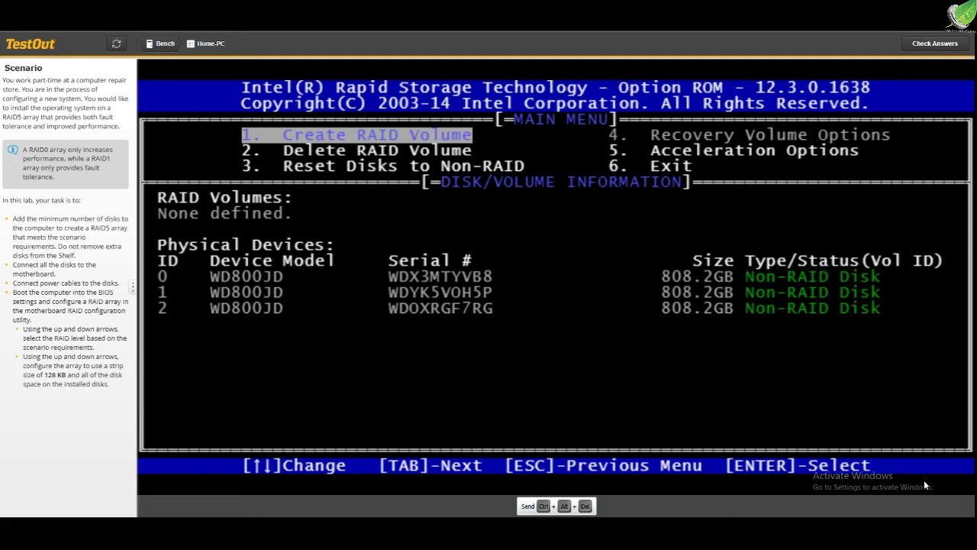
Step: Choose 1. Create RAID Volume in the Intel Rapid Storage Technology utility
{"action": "key", "text": "Return"}
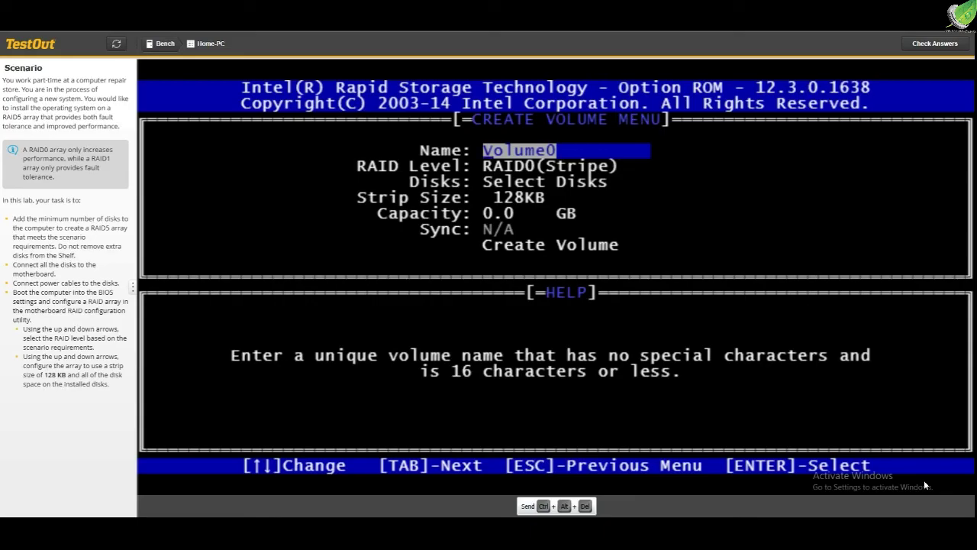
Step: Set the RAID level to RAID5(Parity), keeping the 128KB strip size and 1616.5 GB capacity
{"action": "key", "text": "Tab"}
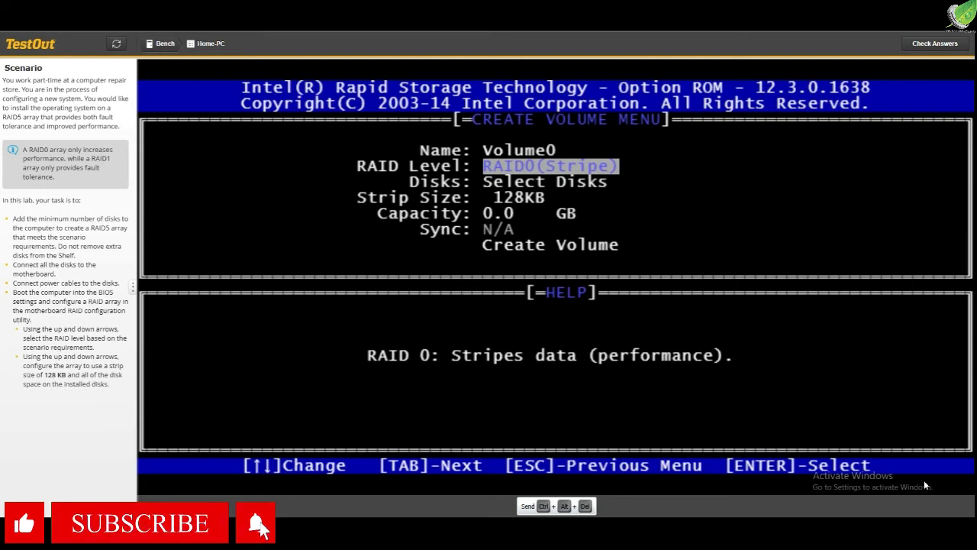
{"action": "key", "text": "Tab"}
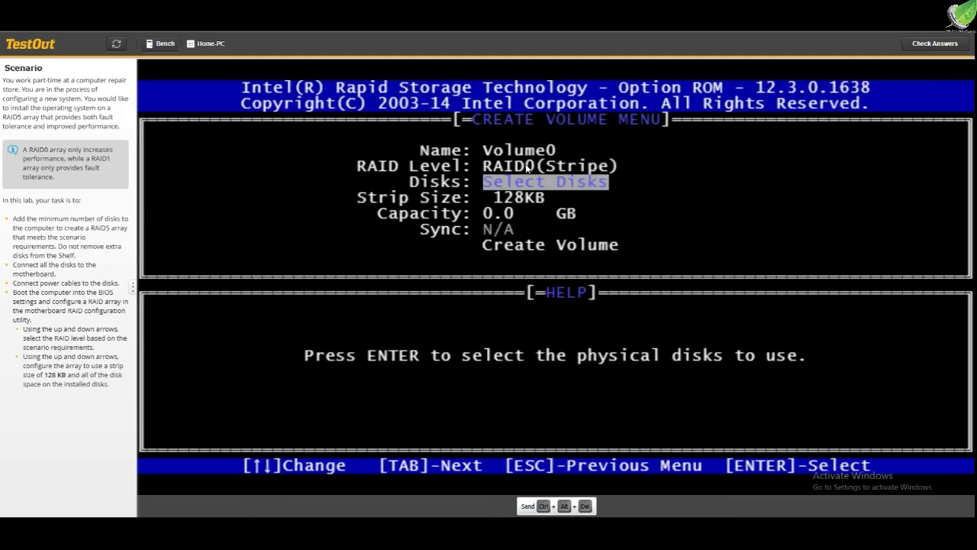
{"action": "key", "text": "Tab"}
{"action": "key", "text": "Tab"}
{"action": "key", "text": "Tab"}
{"action": "key", "text": "Tab"}
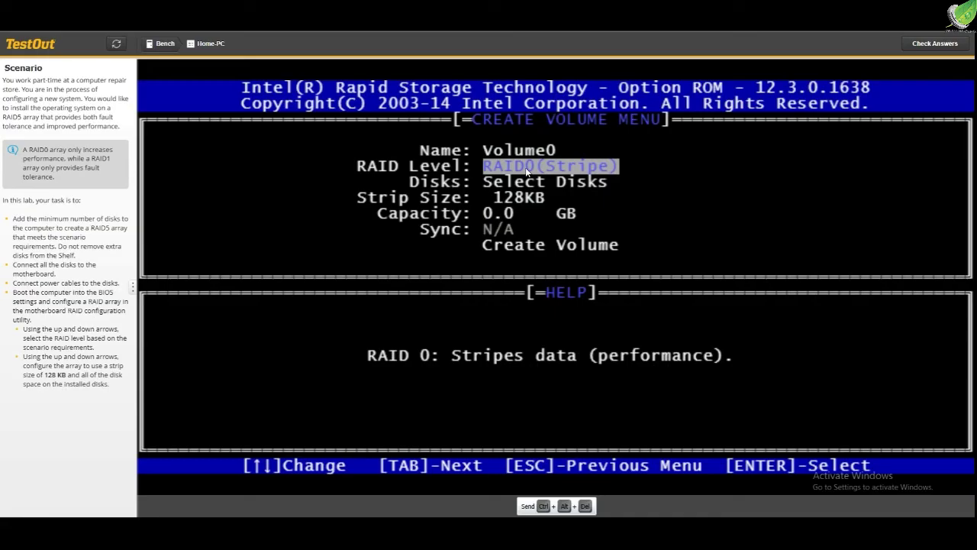
{"action": "key", "text": "Down"}
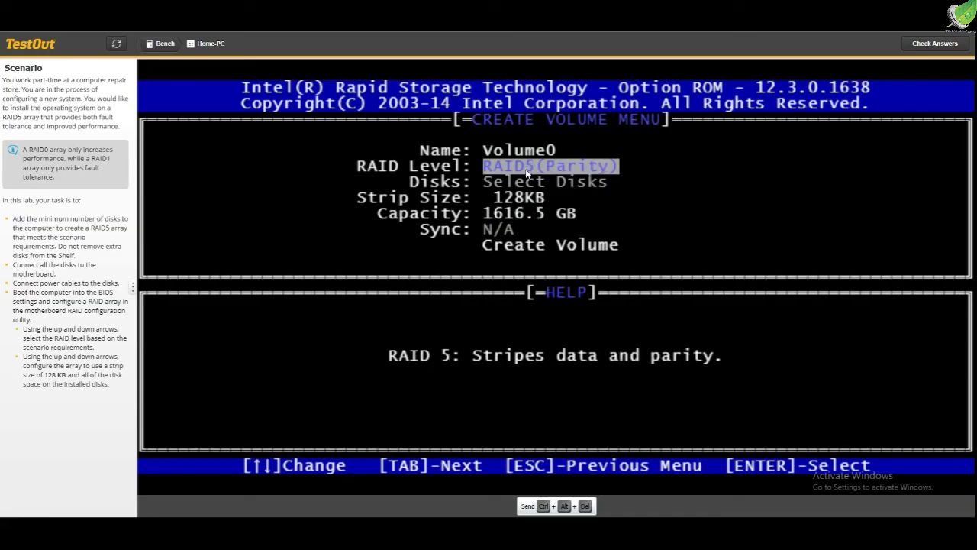
{"action": "key", "text": "Up"}
{"action": "key", "text": "Up"}
{"action": "key", "text": "Down"}
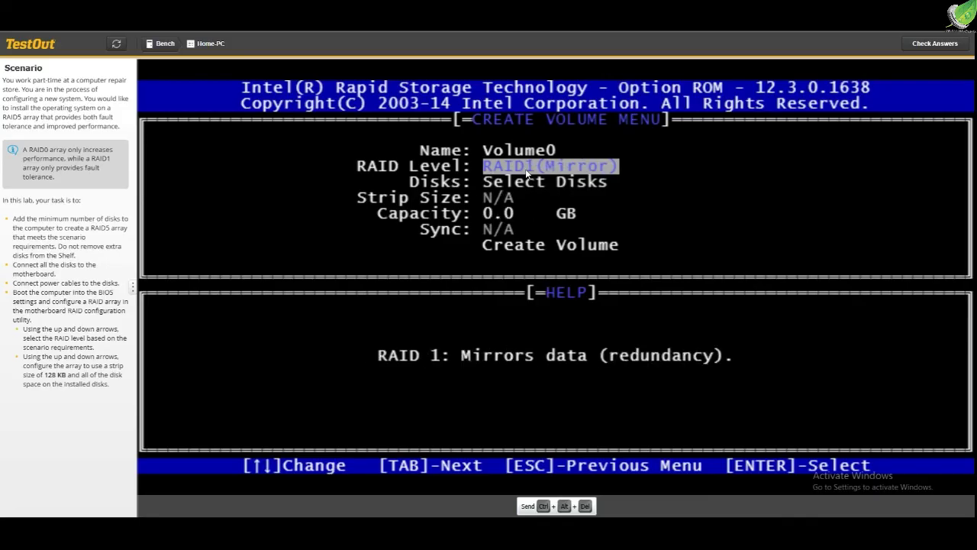
{"action": "key", "text": "Down"}
{"action": "key", "text": "Up"}
{"action": "key", "text": "Down"}
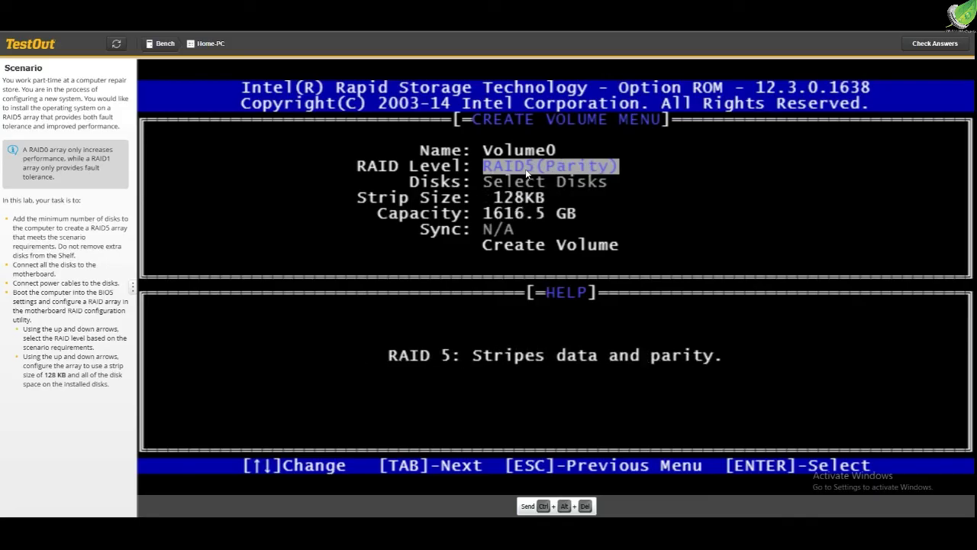
{"action": "key", "text": "Tab"}
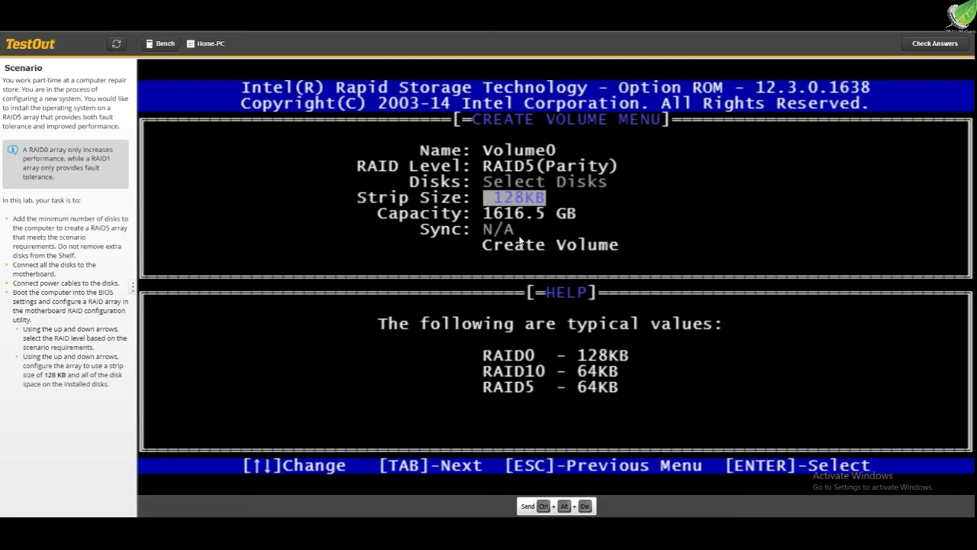
{"action": "key", "text": "Tab"}
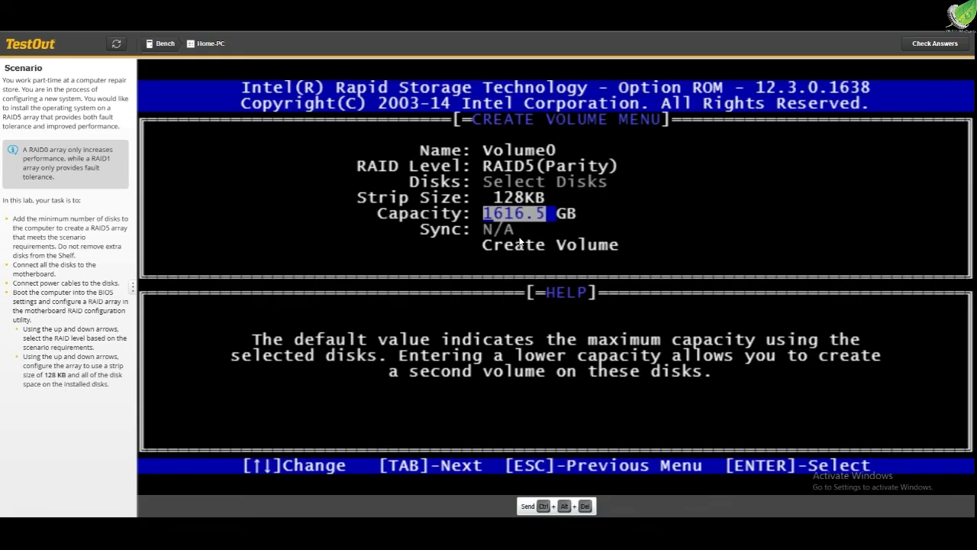
Step: Create Volume0 with these settings and confirm the data-loss warning with Y
{"action": "key", "text": "Tab"}
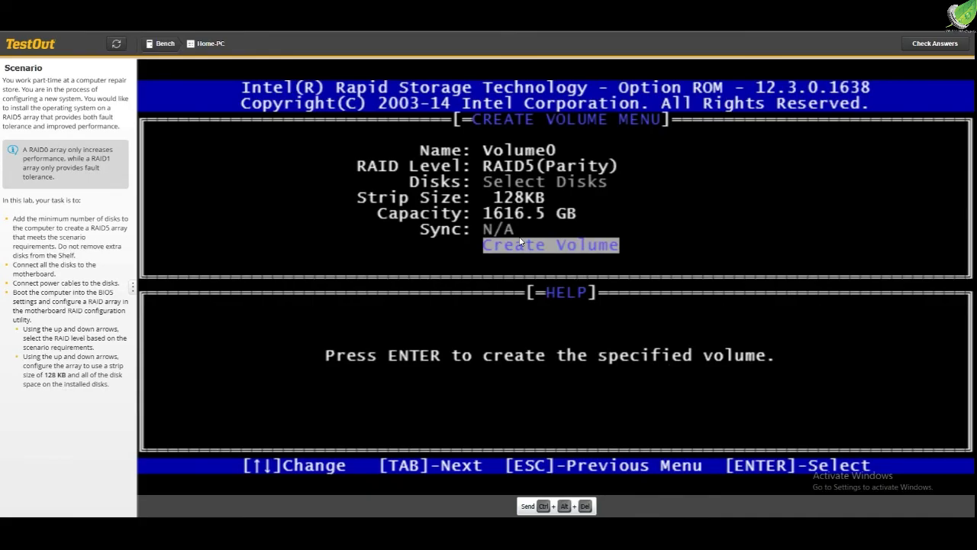
{"action": "key", "text": "Return"}
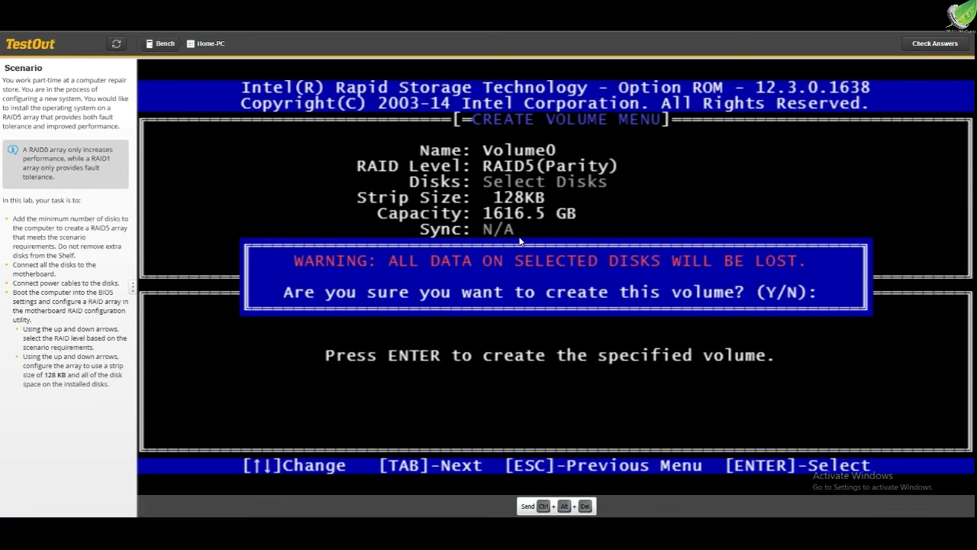
{"action": "key", "text": "y"}
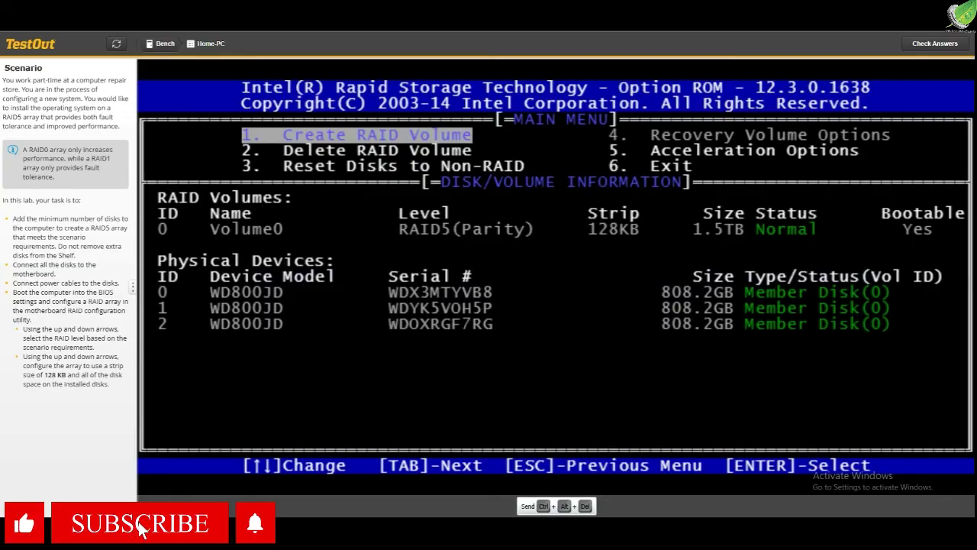
Step: Check the answers and score the lab to get the 3/3 (100%) Lab Report
{"action": "left_click", "coordinate": [934, 43]}
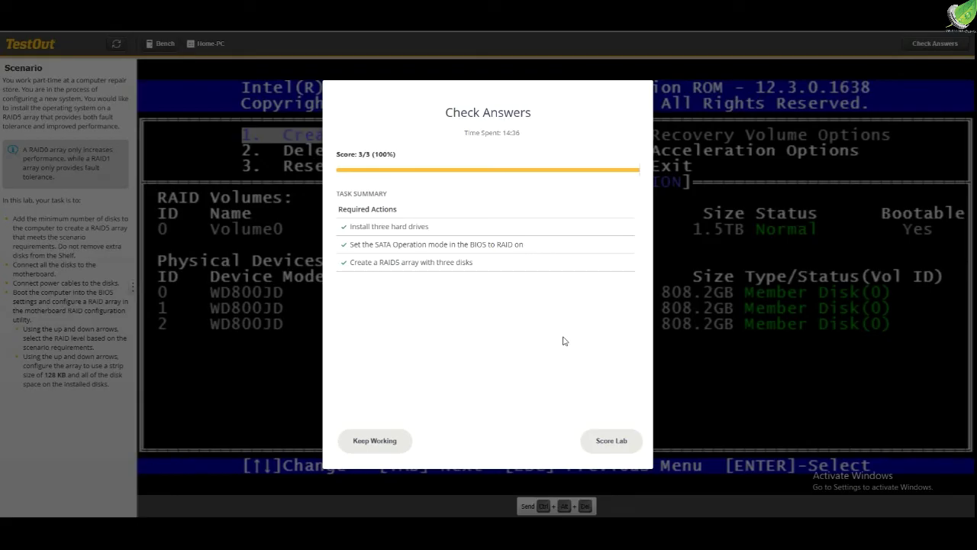
{"action": "left_click", "coordinate": [613, 448]}
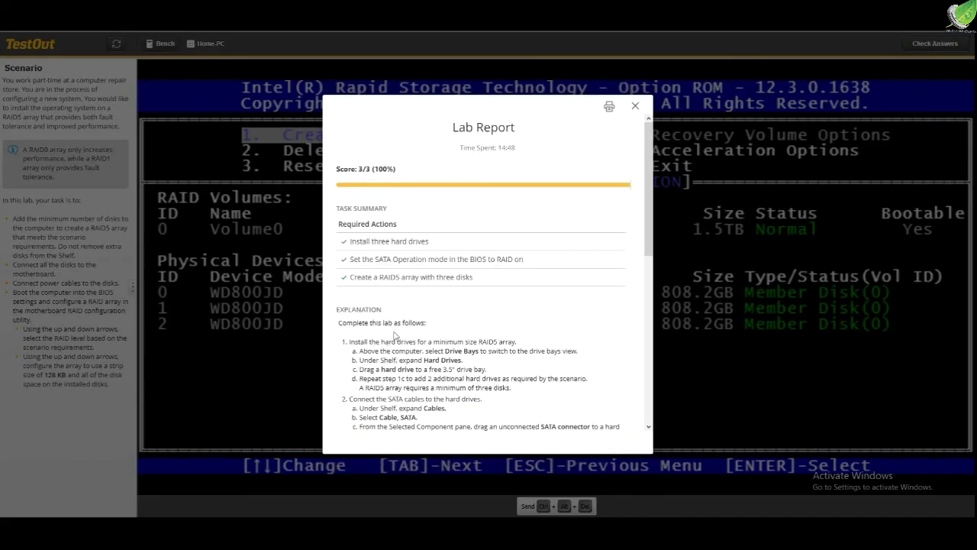